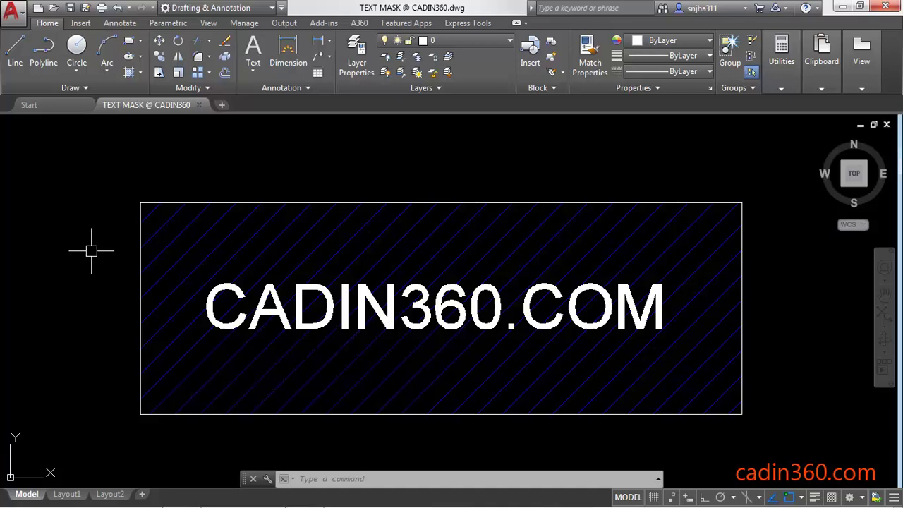
- Mask the CADIN360.COM text over the hatch with the Text Mask tool, using the Wipeout mask type
left_click(465, 24)
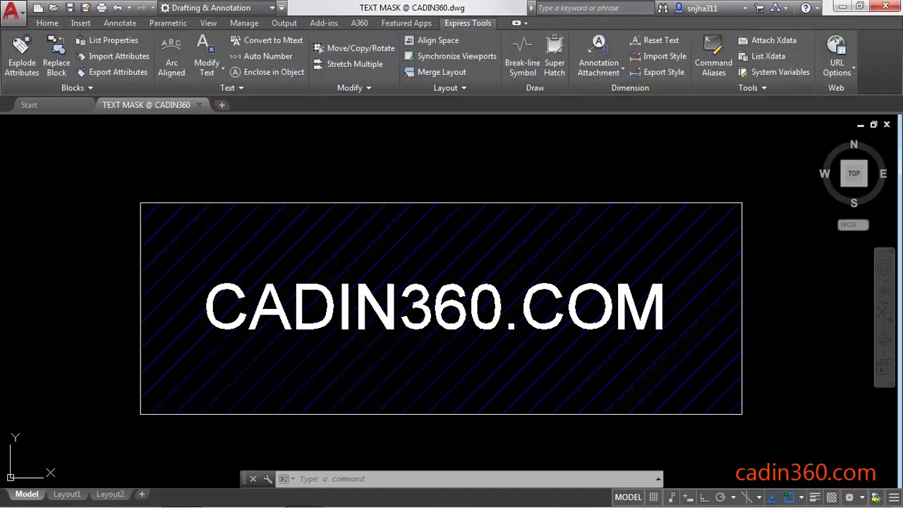
left_click(240, 89)
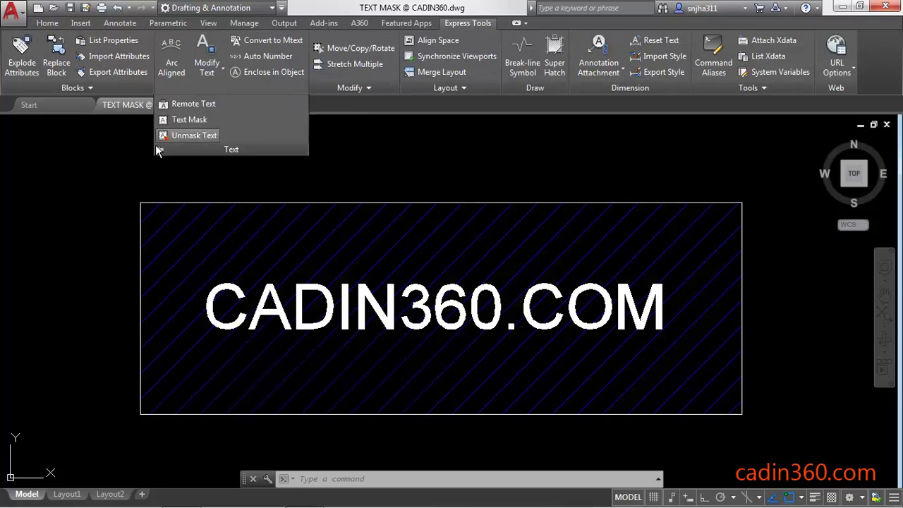
left_click(186, 121)
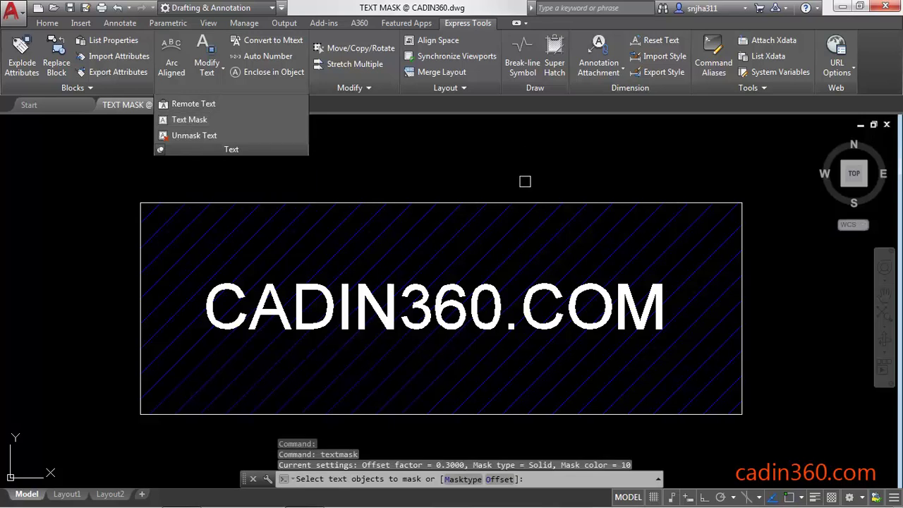
left_click(467, 480)
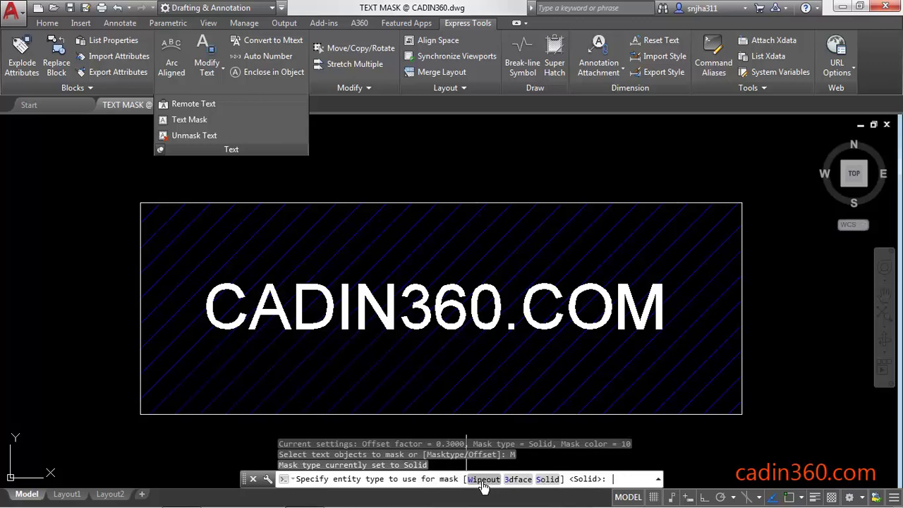
left_click(487, 484)
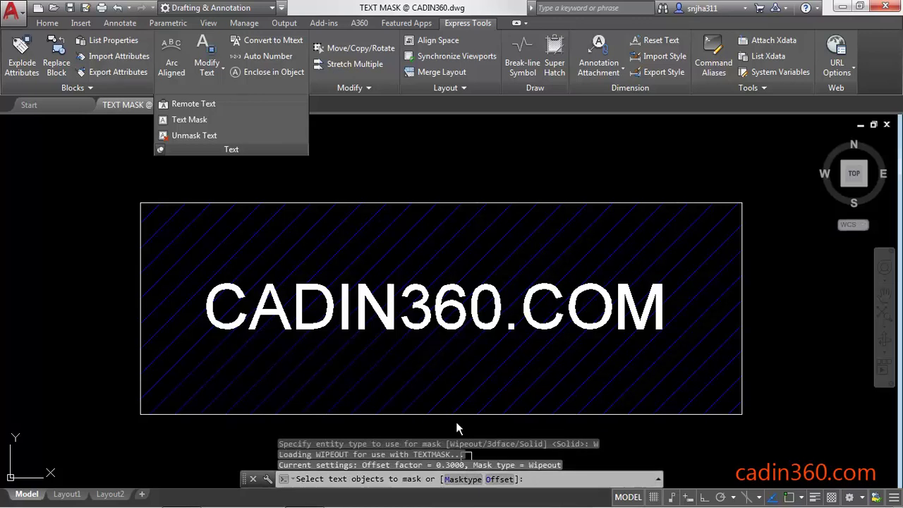
left_click(443, 284)
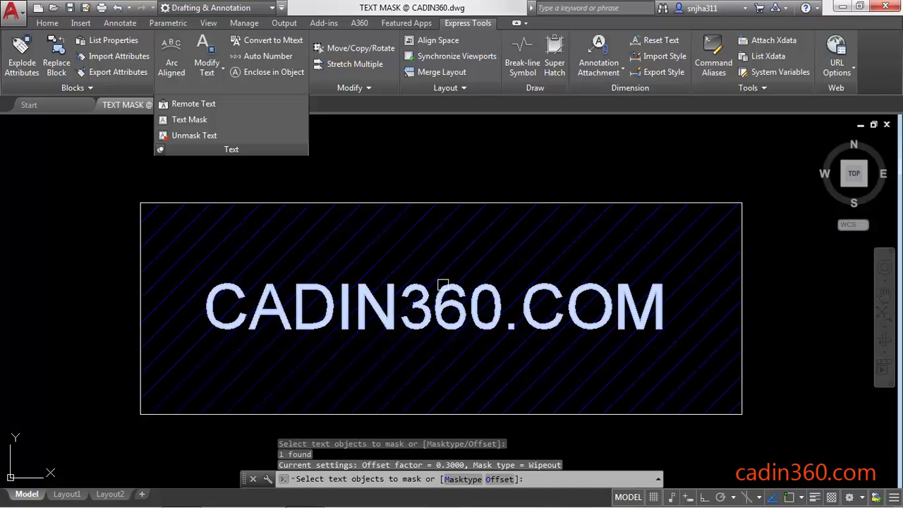
key("Return")
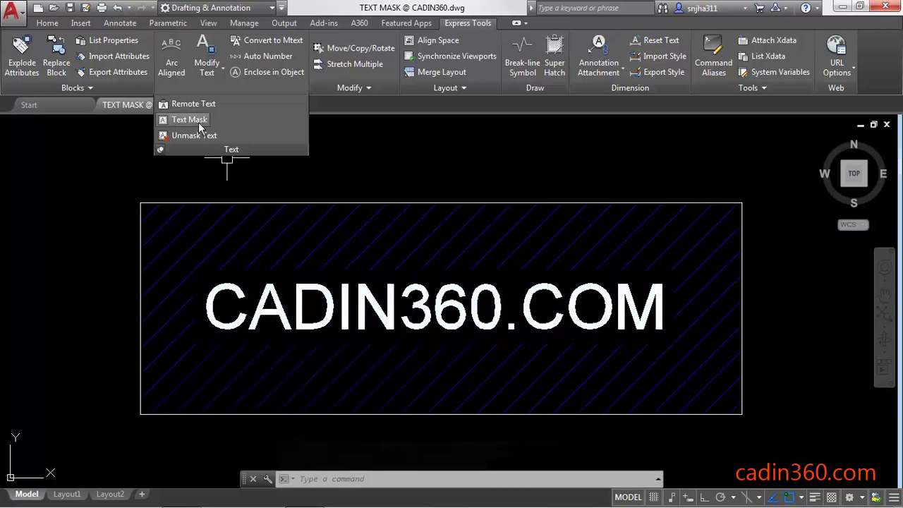
- Apply a Solid text mask in index color 230 to the CADIN360.COM multiline text
left_click(189, 120)
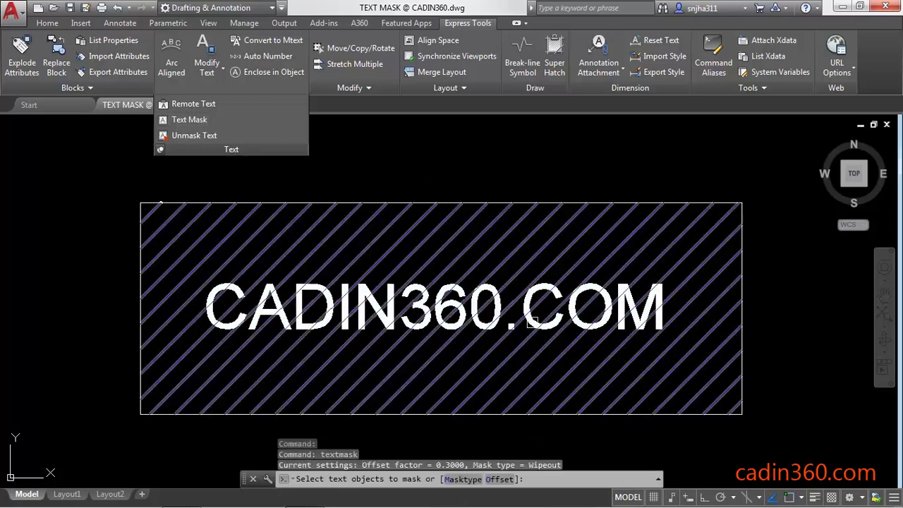
left_click(452, 483)
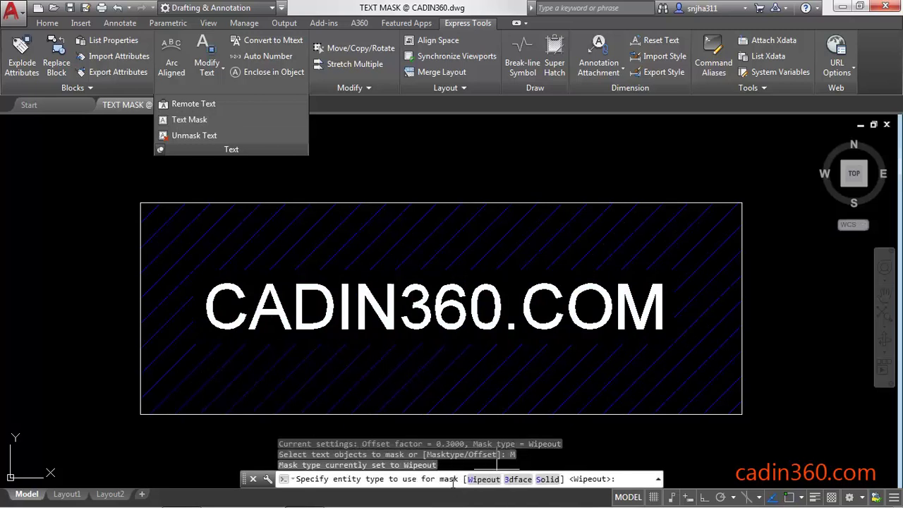
left_click(547, 479)
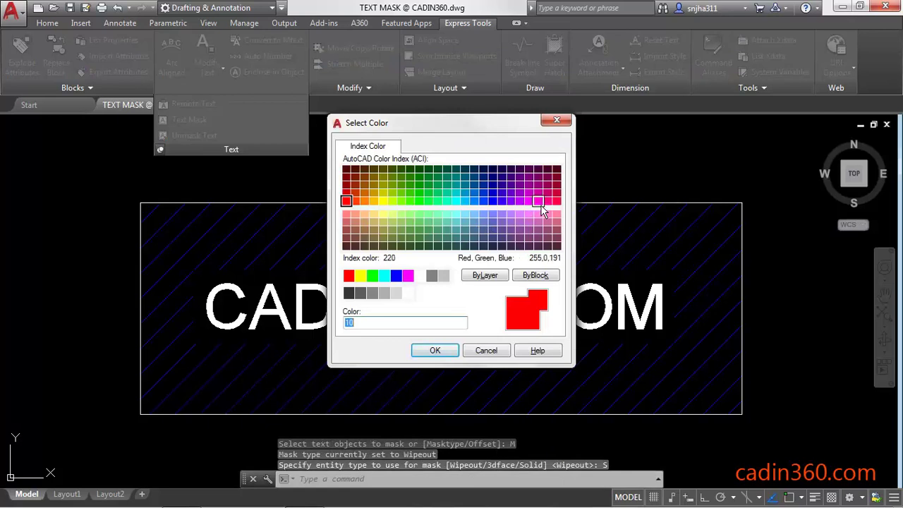
left_click(549, 202)
left_click(435, 350)
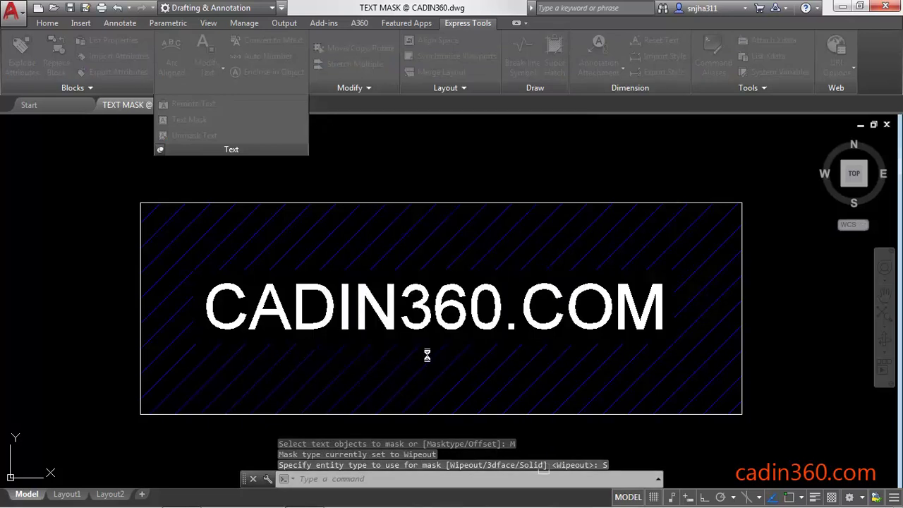
left_click(460, 291)
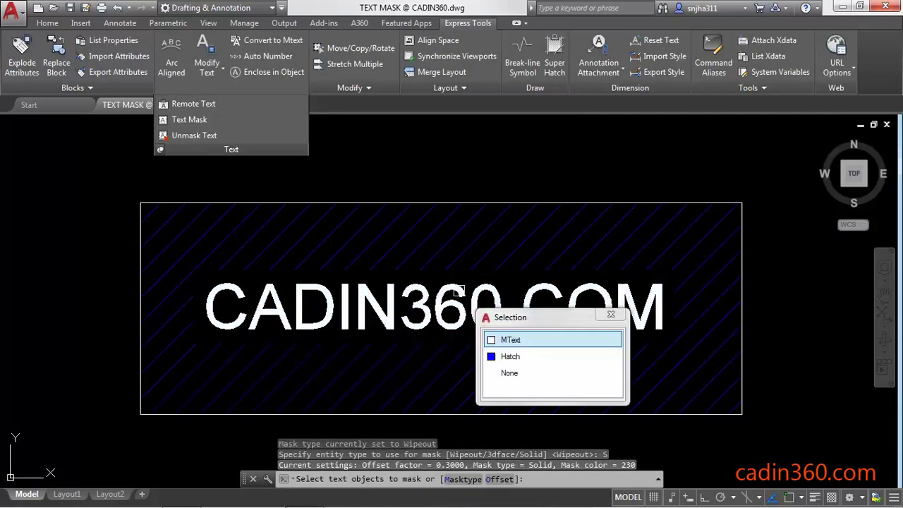
left_click(528, 338)
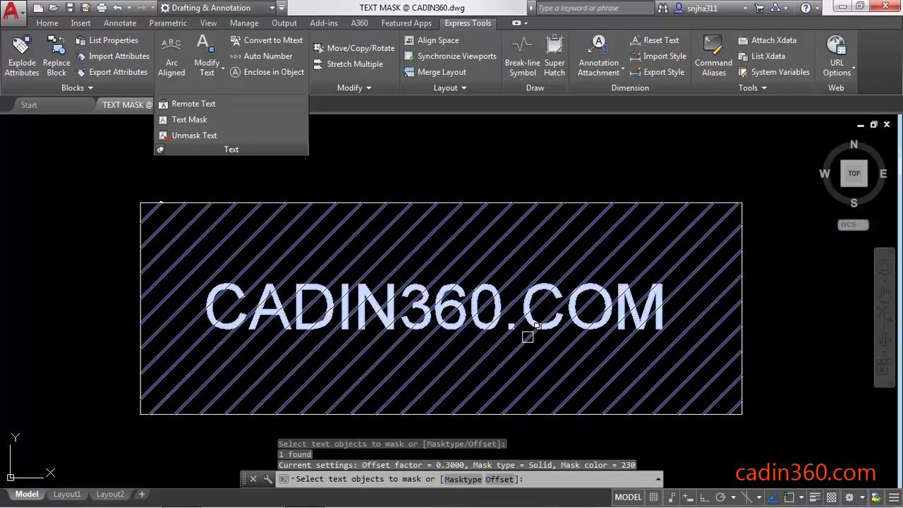
key("Return")
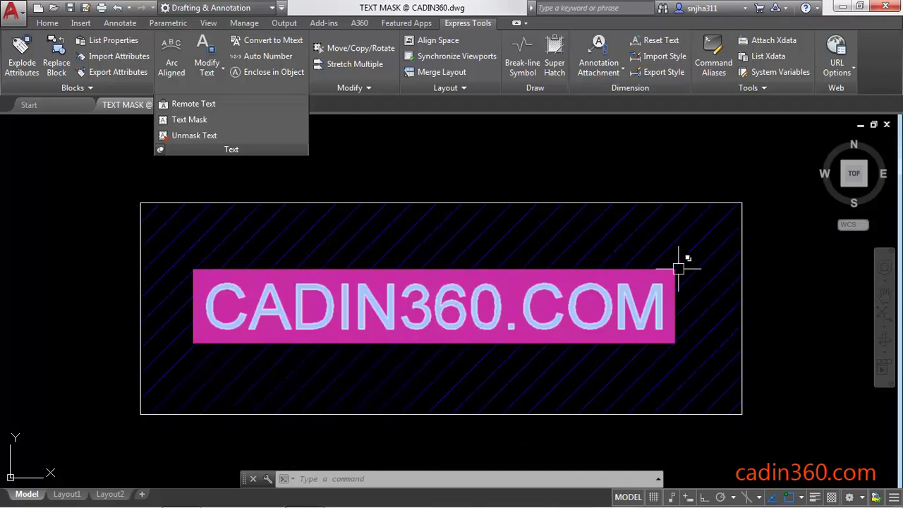
- Mask the CADIN360.COM multiline text again with the text mask offset factor set to 0.5
left_click(189, 121)
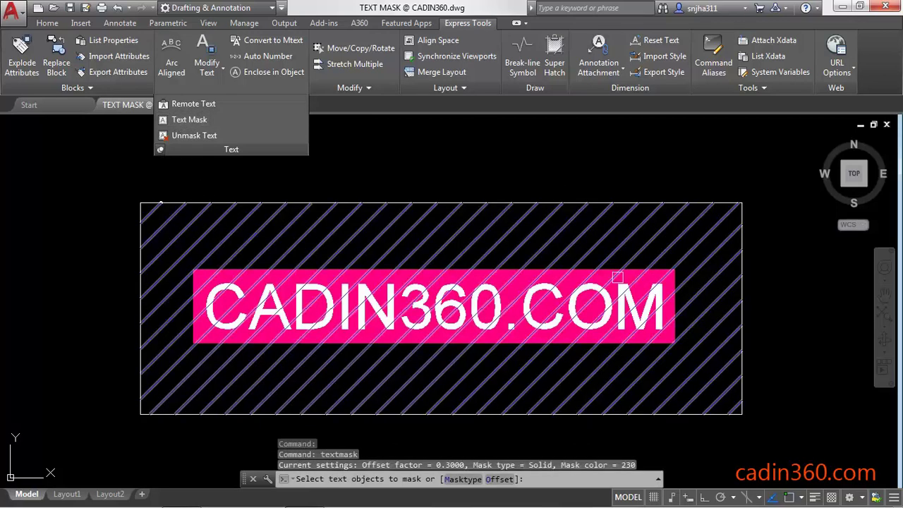
left_click(499, 479)
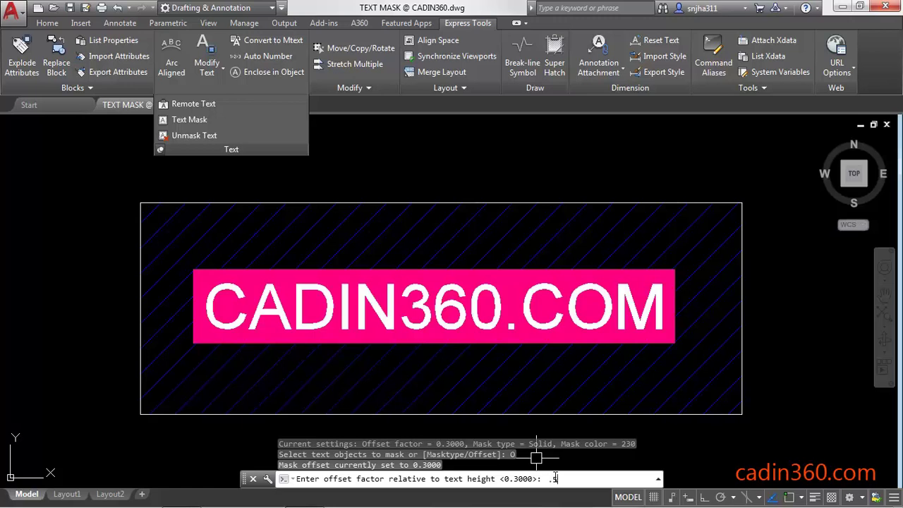
key("Return")
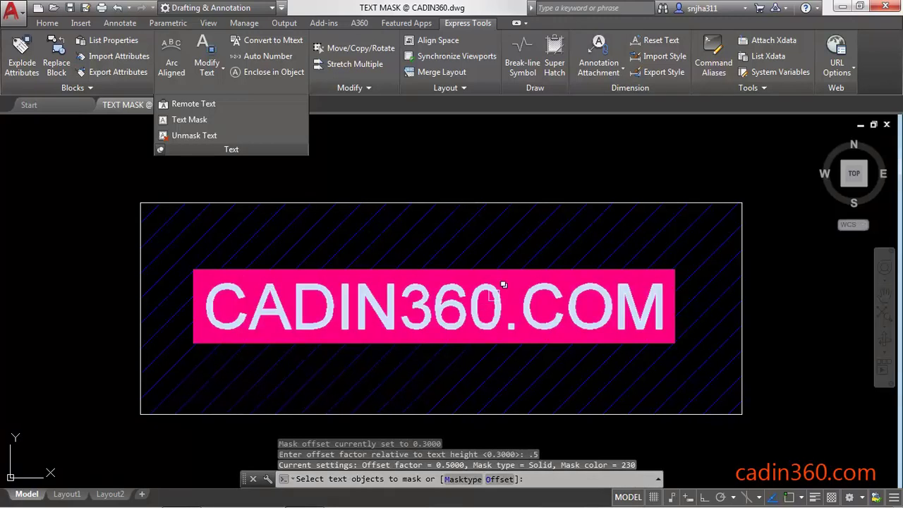
left_click(496, 295)
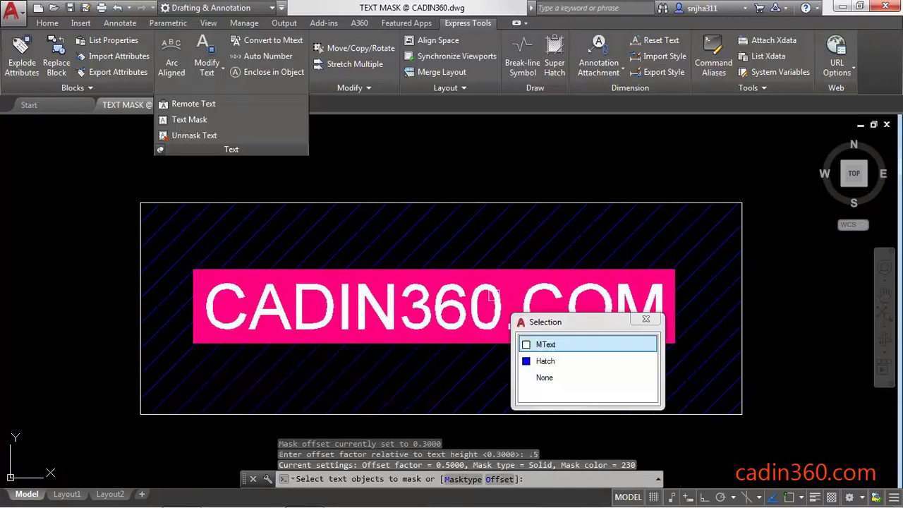
left_click(564, 345)
key("Return")
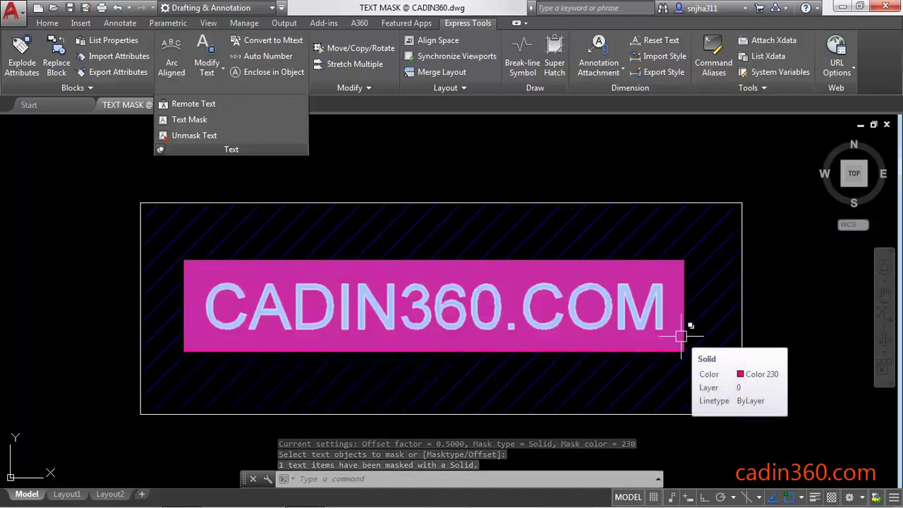
- Remove the mask from the CADIN360.COM multiline text with Unmask Text
left_click(196, 135)
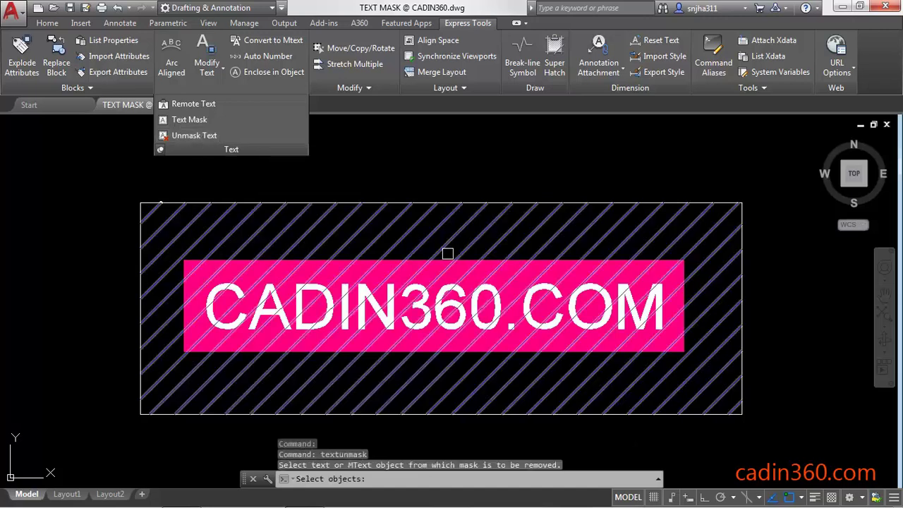
left_click(342, 281)
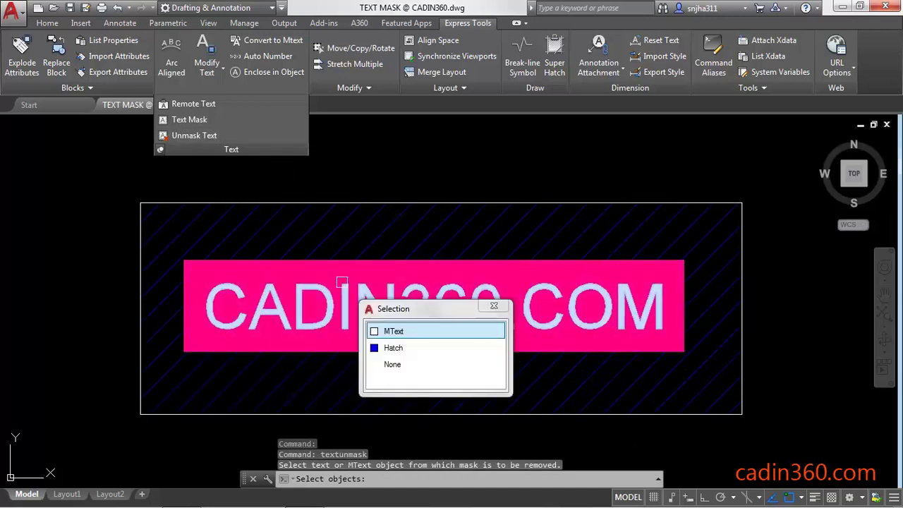
left_click(395, 332)
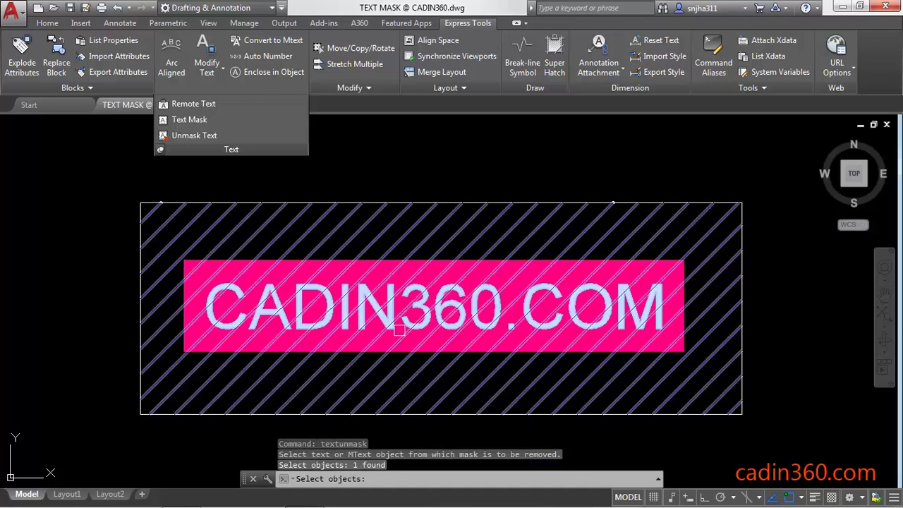
key("Return")
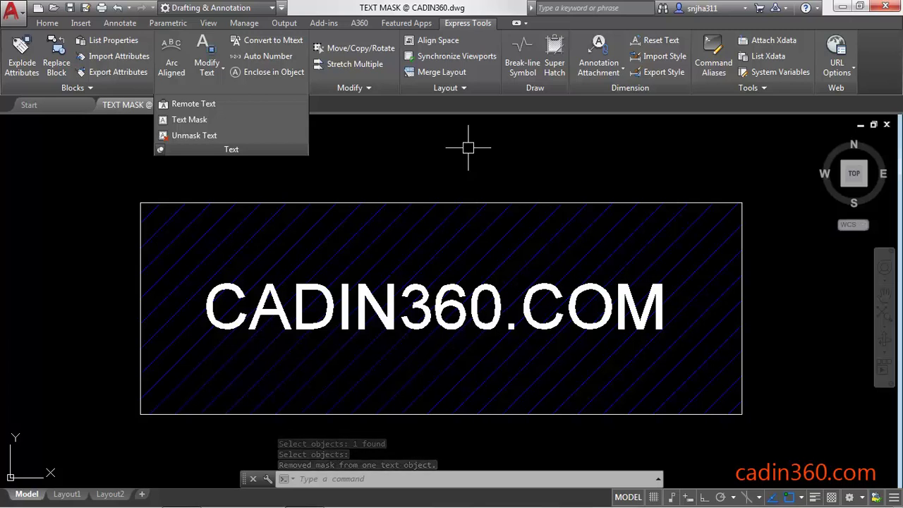
- Edit the CADIN360.COM text to use a background mask filled with the drawing background color, and finish editing
double_click(418, 282)
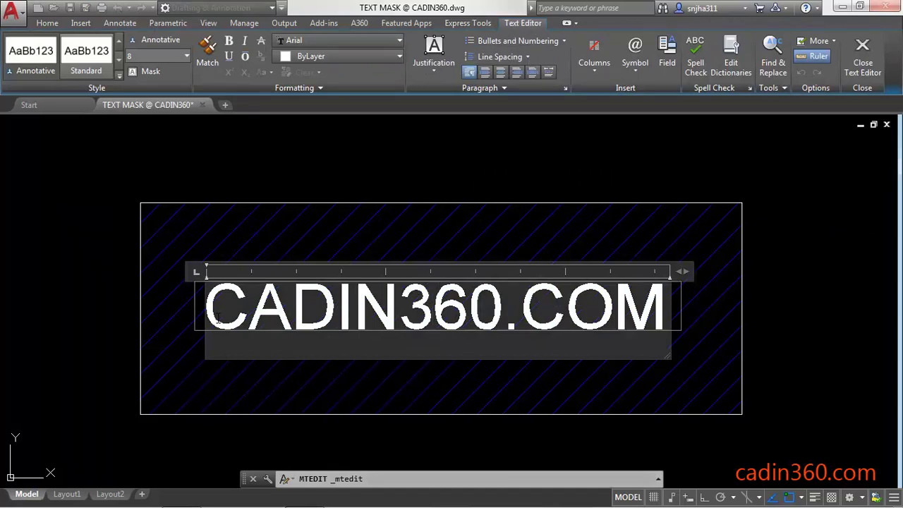
key("ctrl+a")
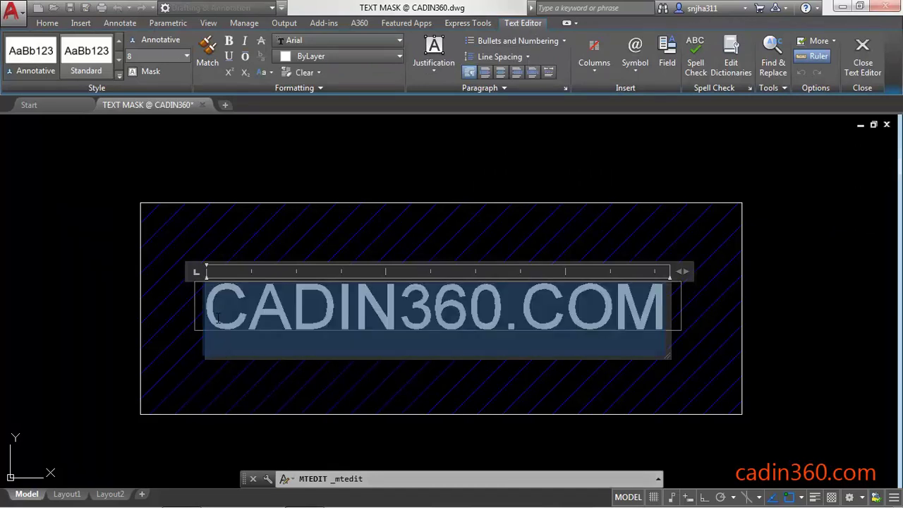
left_click(151, 72)
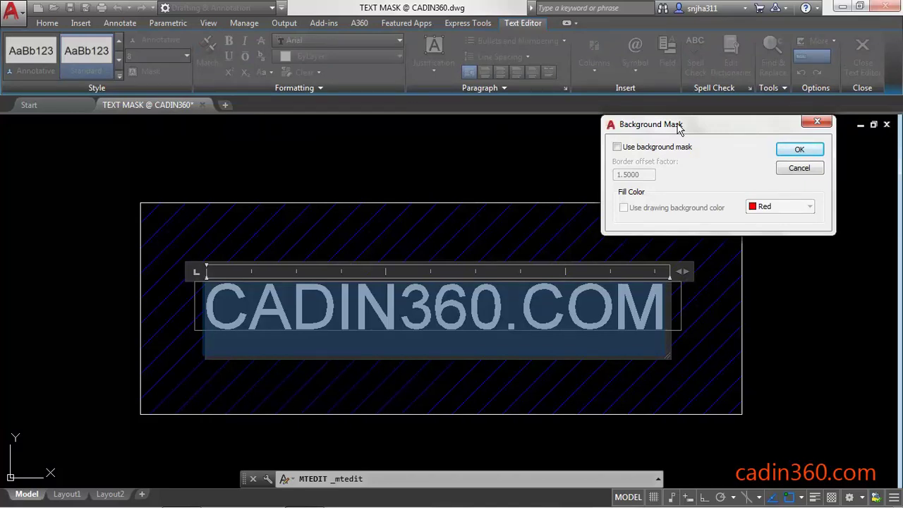
left_click(617, 148)
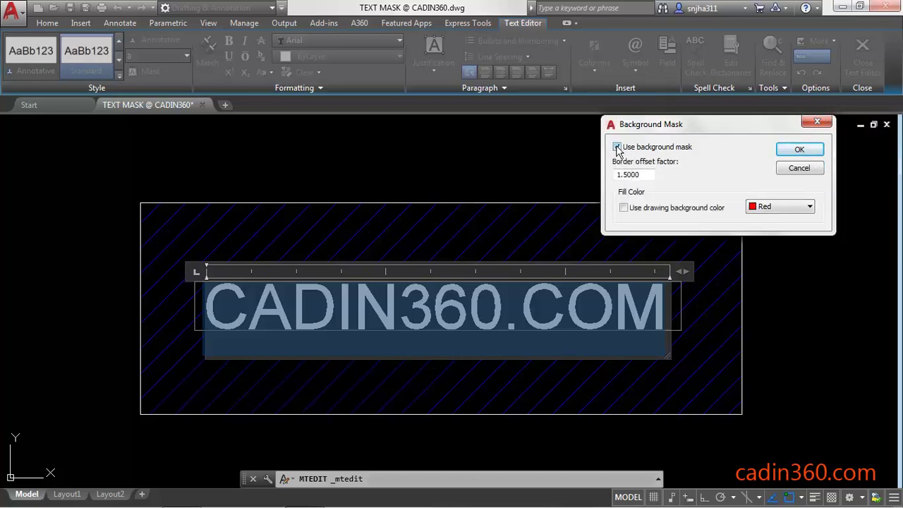
left_click(624, 207)
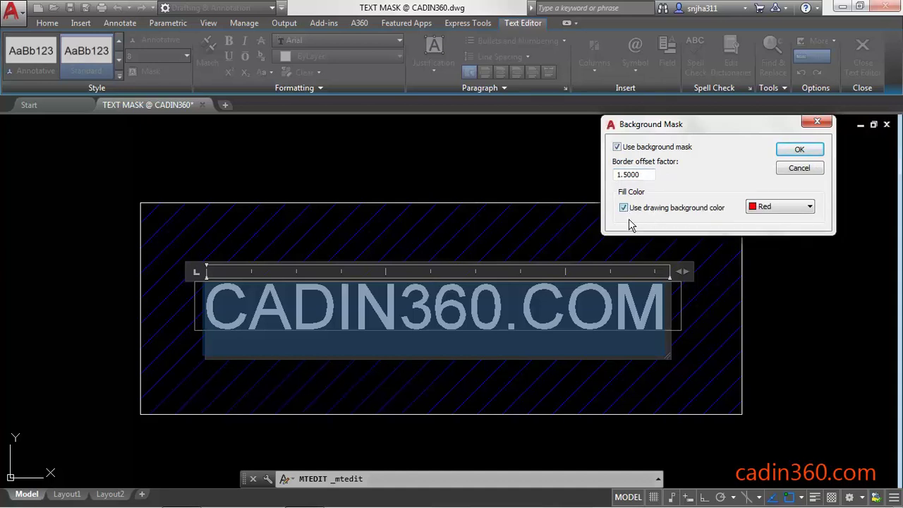
left_click(798, 151)
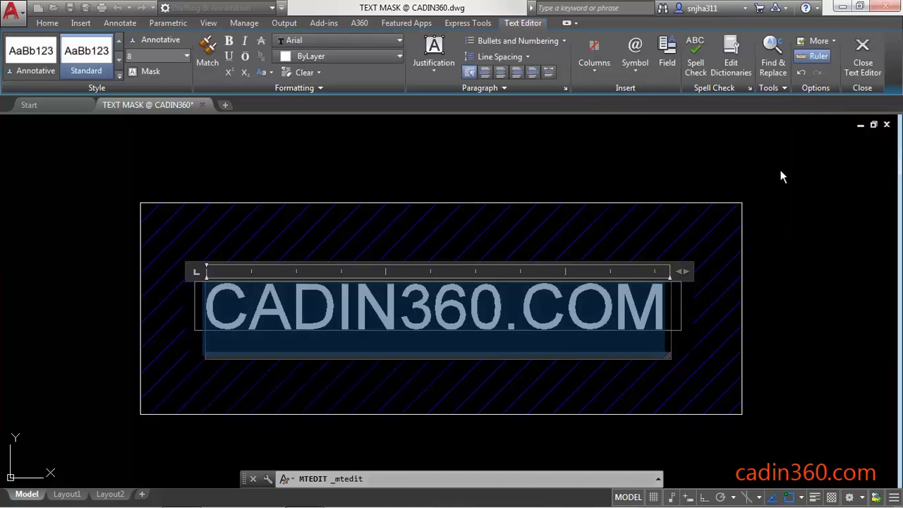
left_click(699, 137)
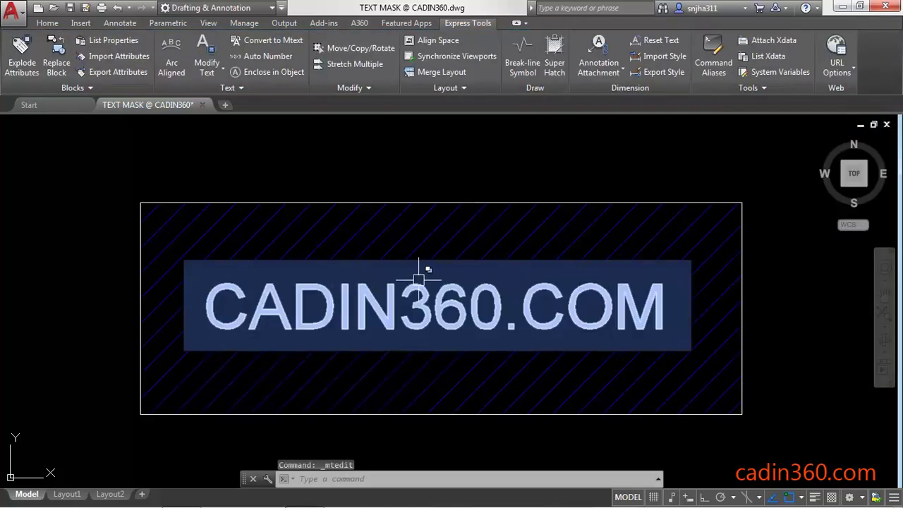
- Reopen the CADIN360.COM text and turn off the drawing background color so its background mask is filled with red
double_click(372, 298)
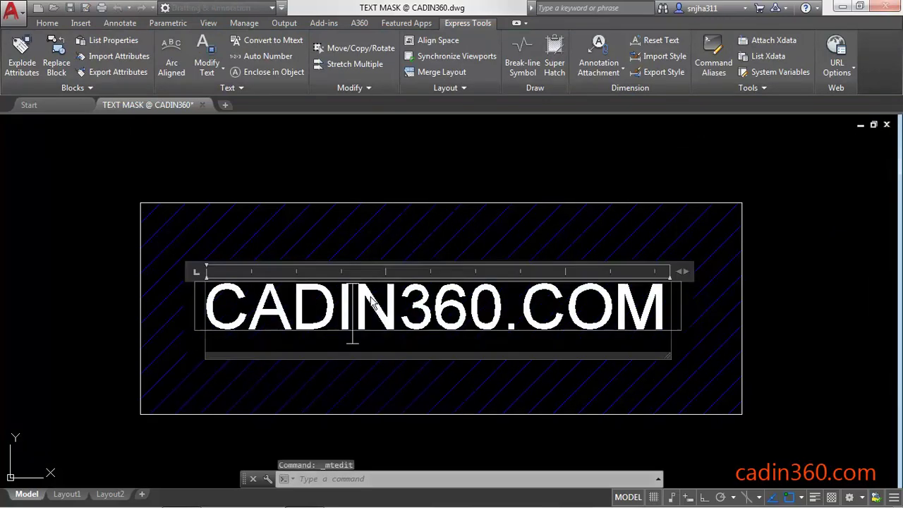
key("ctrl+a")
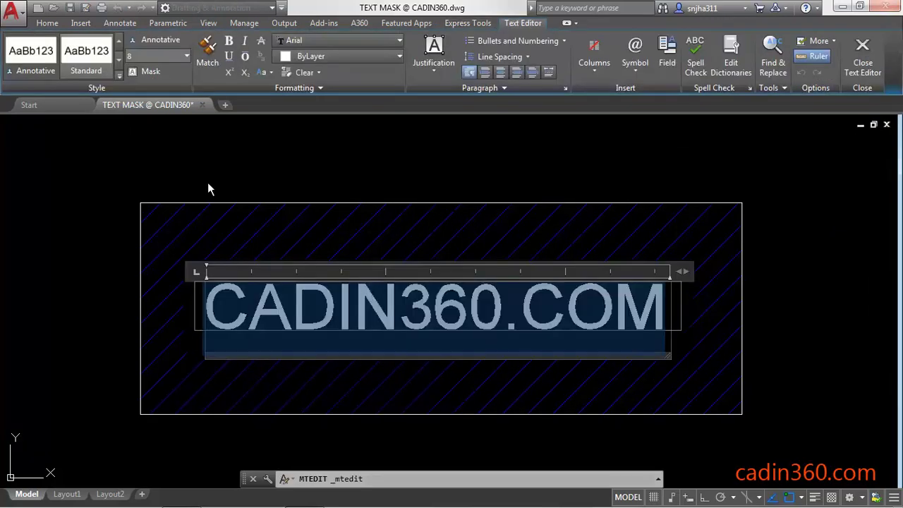
left_click(146, 71)
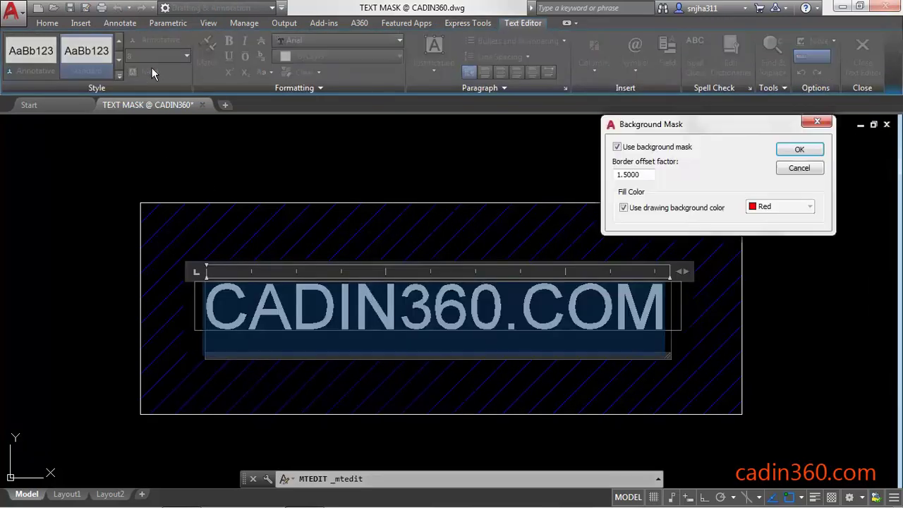
left_click(642, 210)
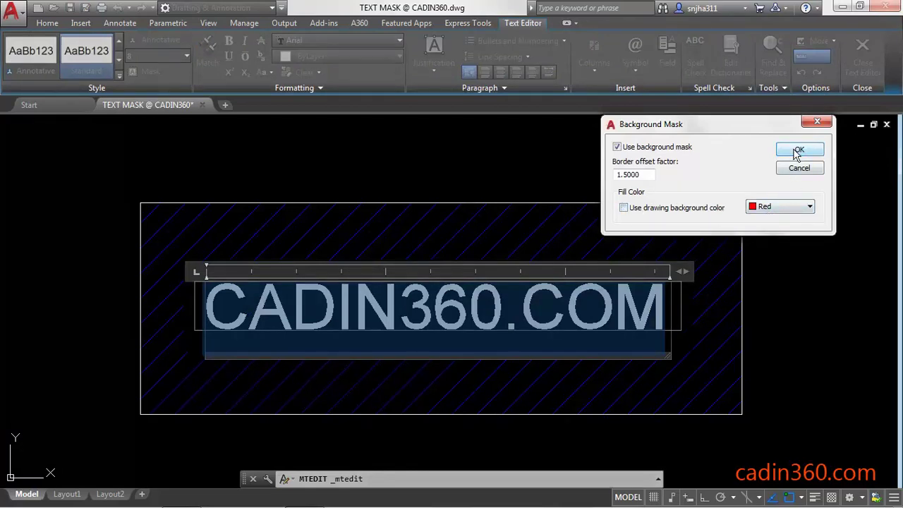
left_click(798, 151)
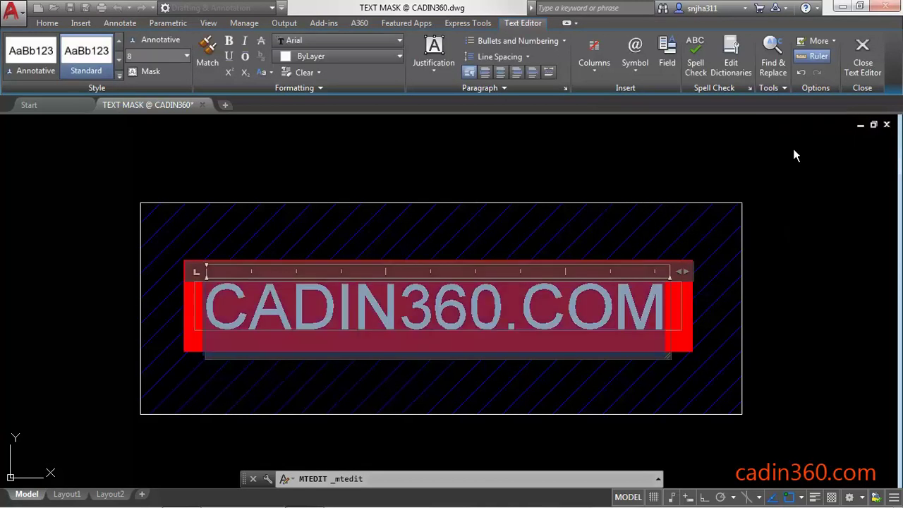
- Finish the current edit, then reopen the CADIN360.COM text, set its background mask border offset factor to 1.2, and close the text editor
left_click(801, 166)
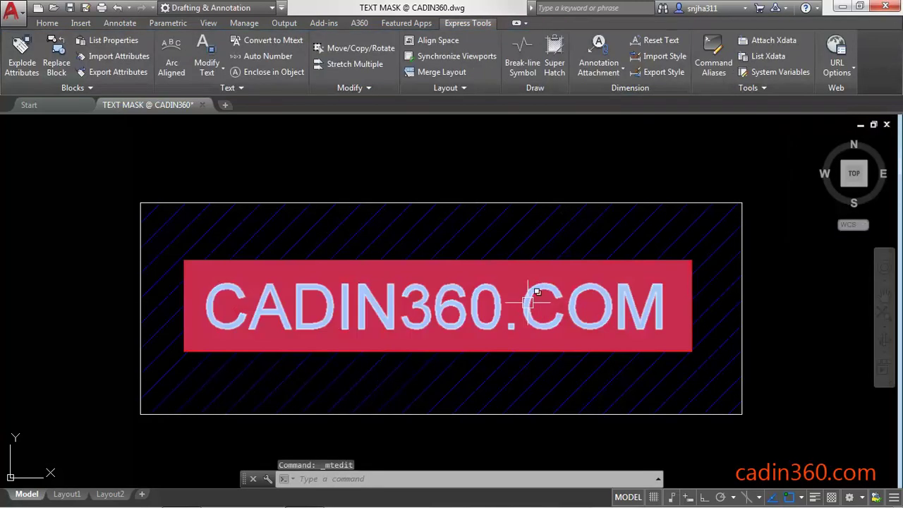
double_click(444, 286)
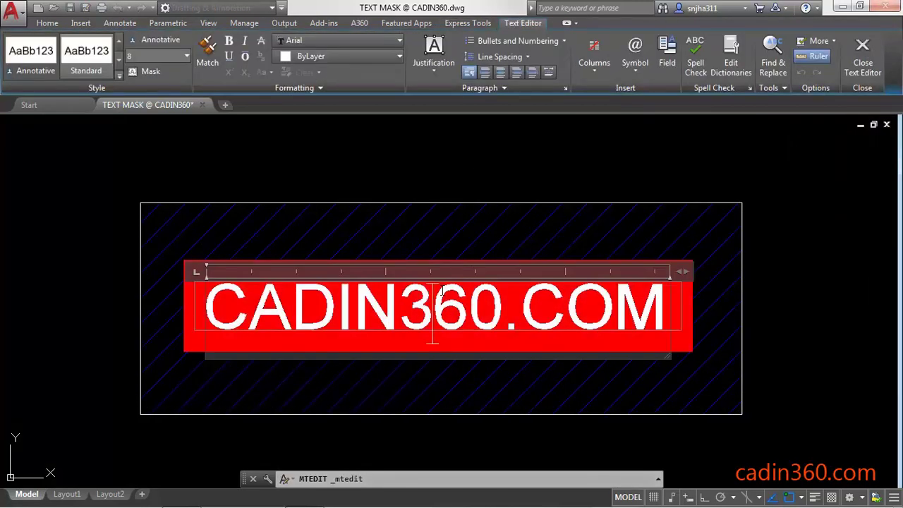
key("ctrl+a")
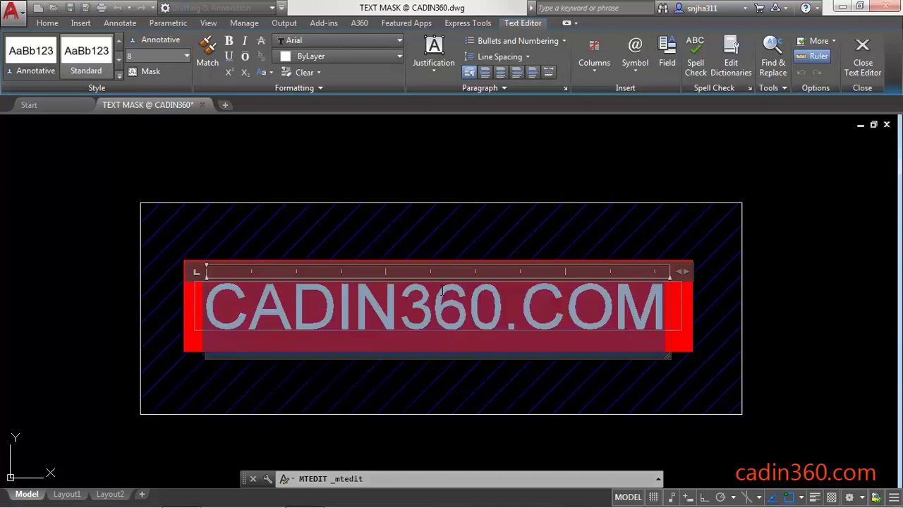
left_click(149, 72)
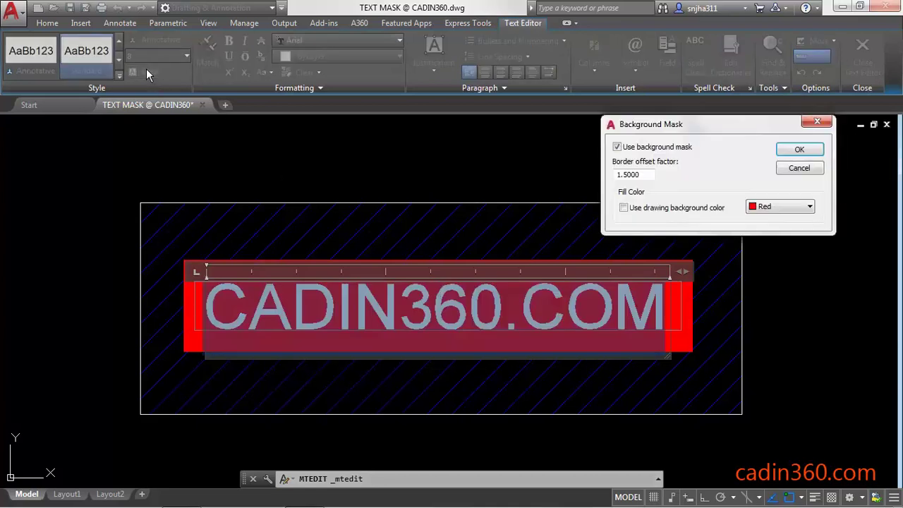
double_click(648, 175)
type("1.2")
key("Return")
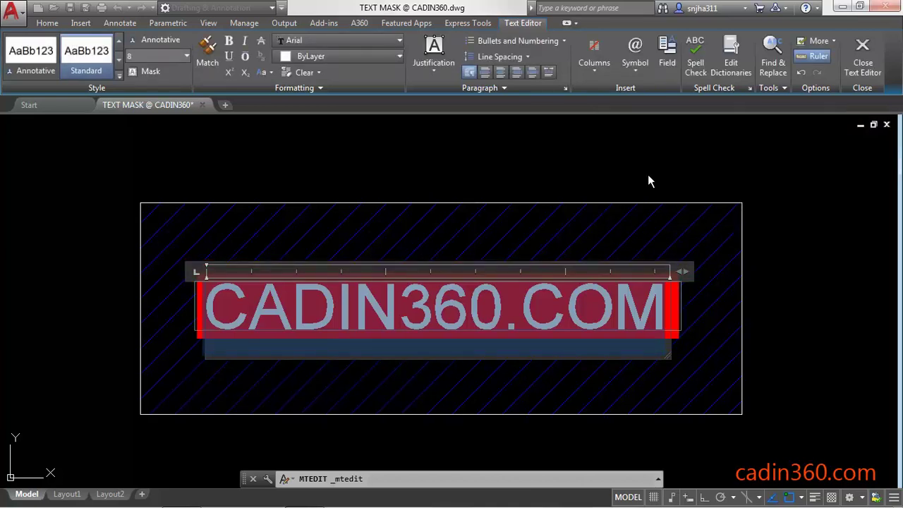
left_click(648, 174)
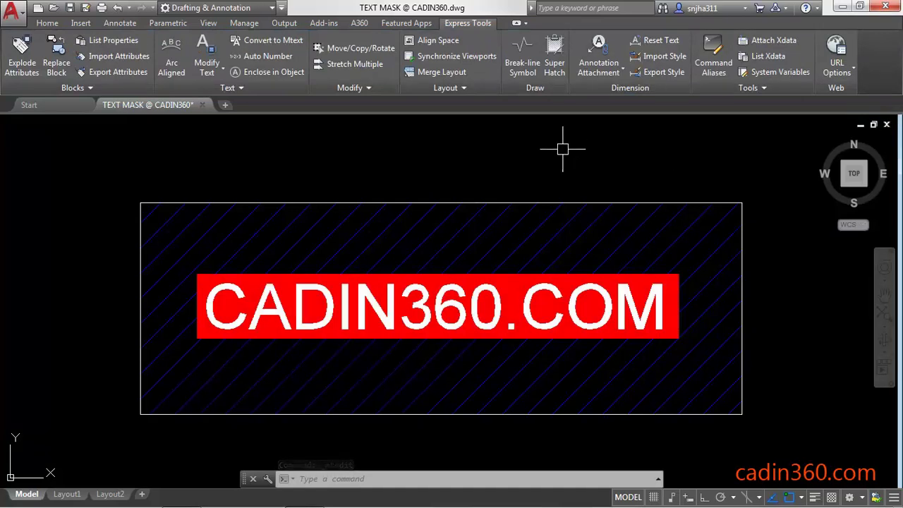
- Turn off the background mask of the CADIN360.COM multiline text and finish editing it
double_click(351, 298)
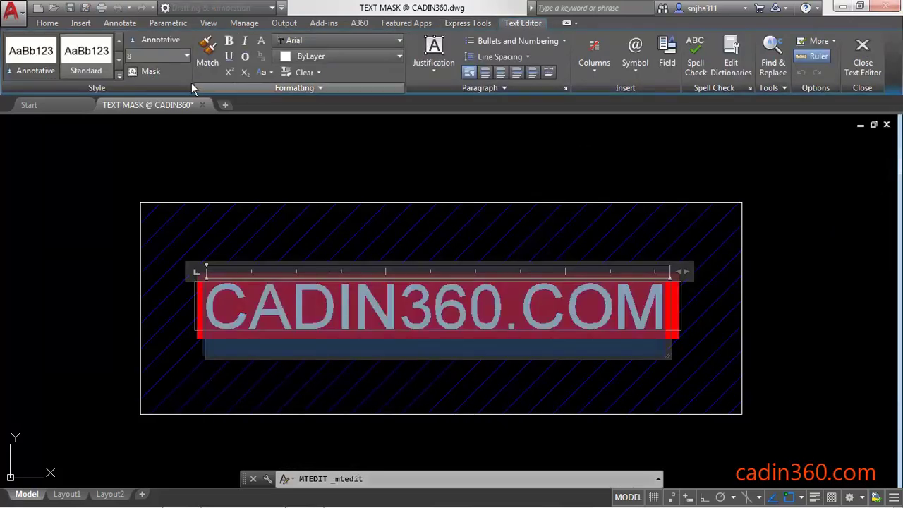
left_click(145, 71)
left_click(617, 147)
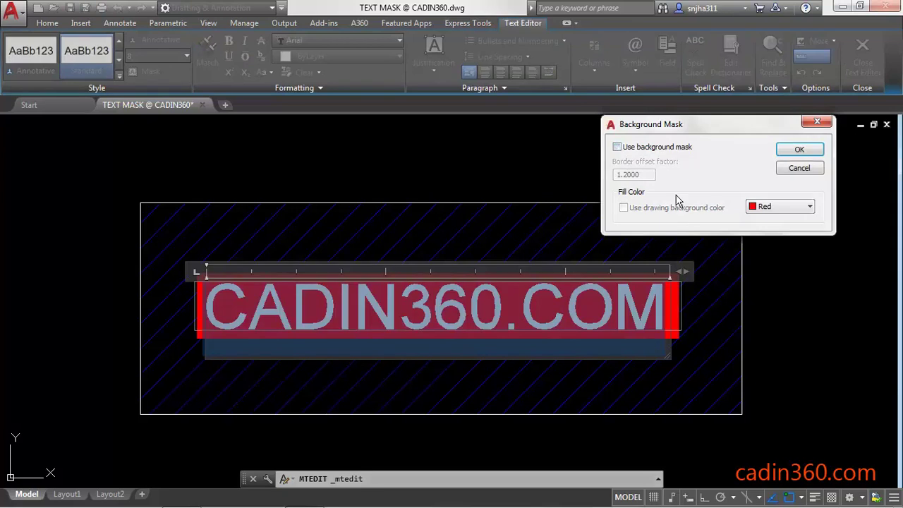
left_click(809, 156)
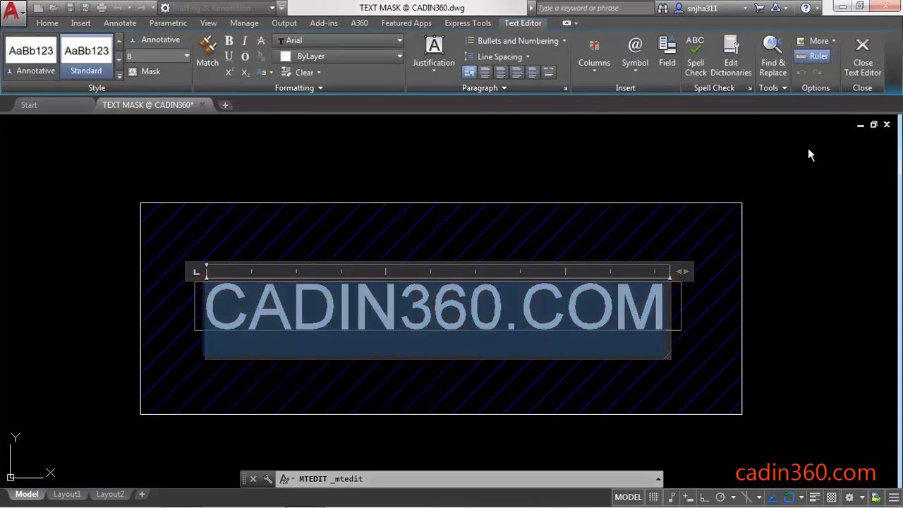
left_click(704, 142)
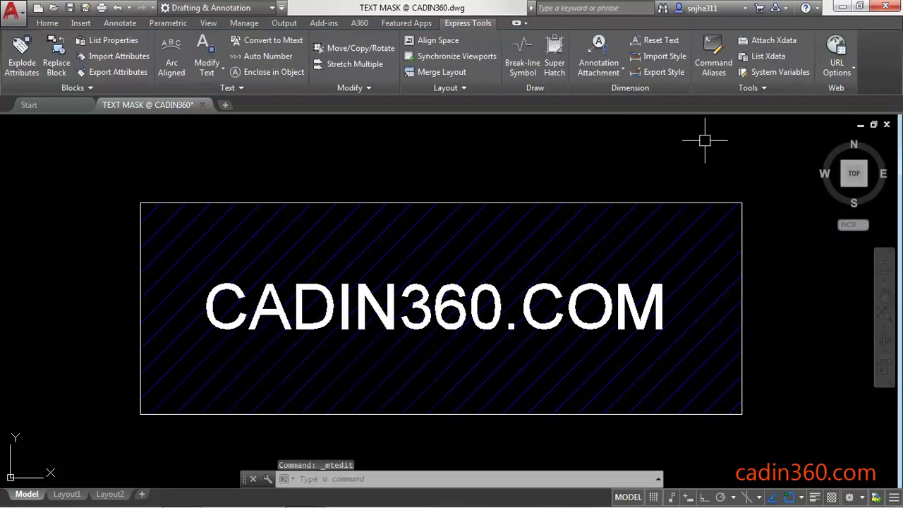